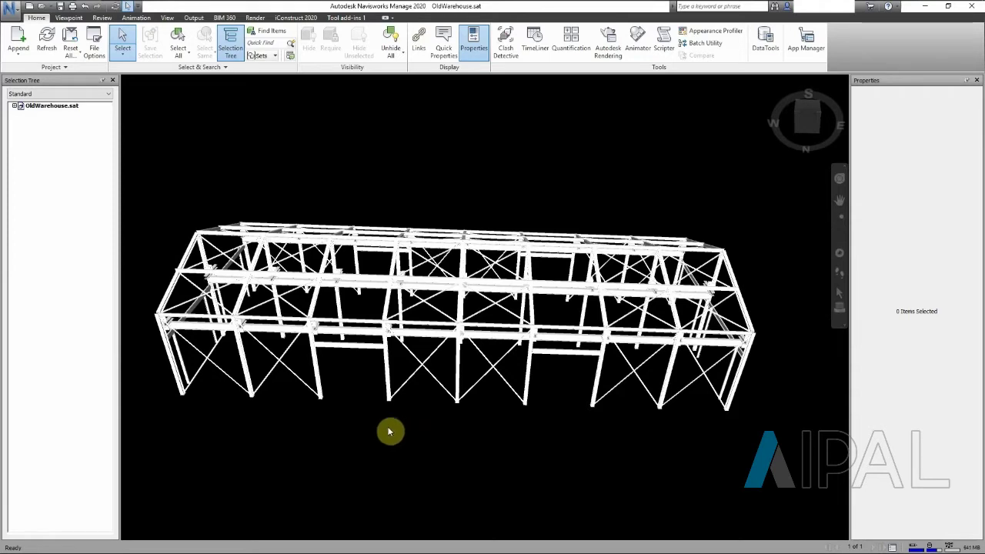
Frame the steel model in view and inspect a lower beam's properties
{"action": "middle_click_drag", "start_coordinate": [419, 400], "coordinate": [413, 403], "text": "shift"}
{"action": "scroll", "coordinate": [432, 425], "scroll_direction": "down", "scroll_amount": 1}
{"action": "scroll", "coordinate": [432, 425], "scroll_direction": "up", "scroll_amount": 5}
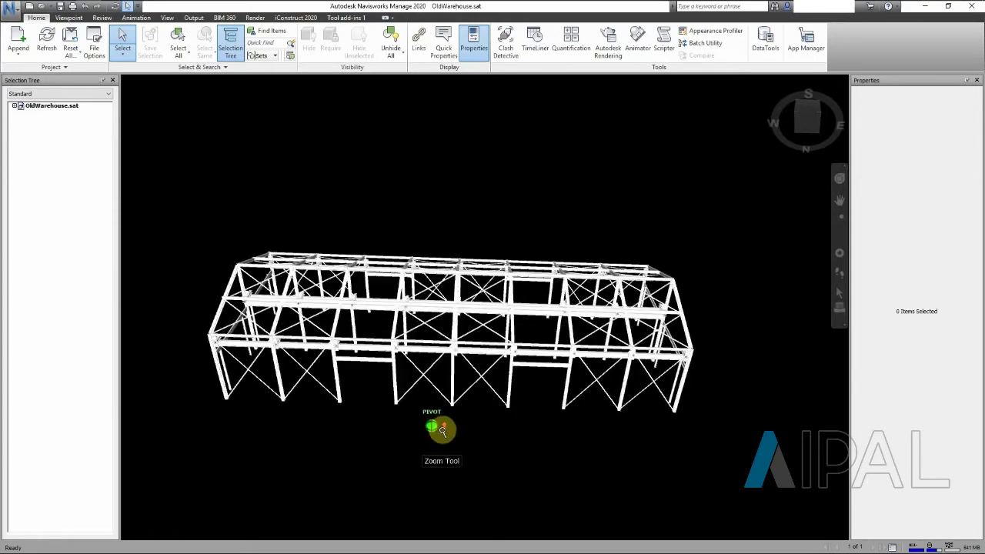
{"action": "scroll", "coordinate": [506, 253], "scroll_direction": "up", "scroll_amount": 5}
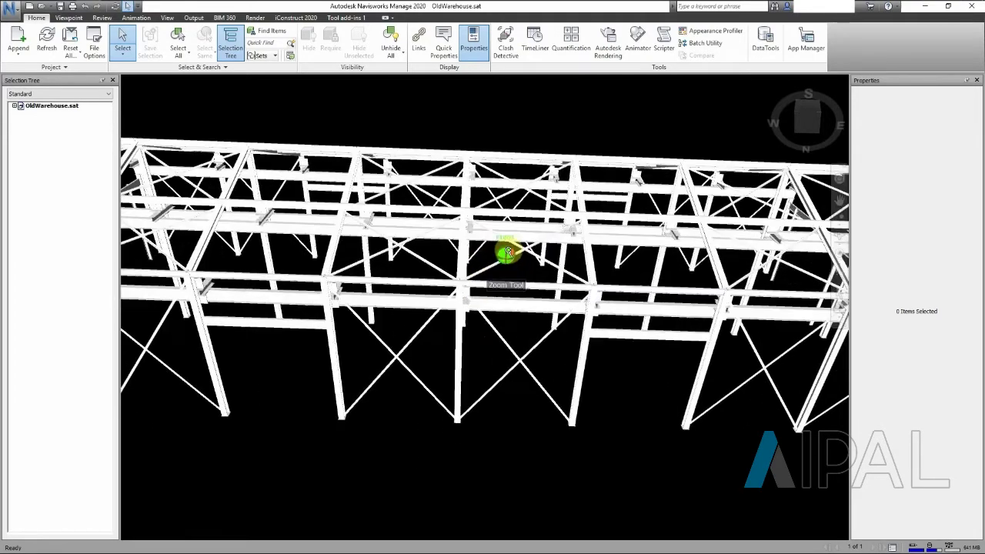
{"action": "scroll", "coordinate": [505, 253], "scroll_direction": "up", "scroll_amount": 3}
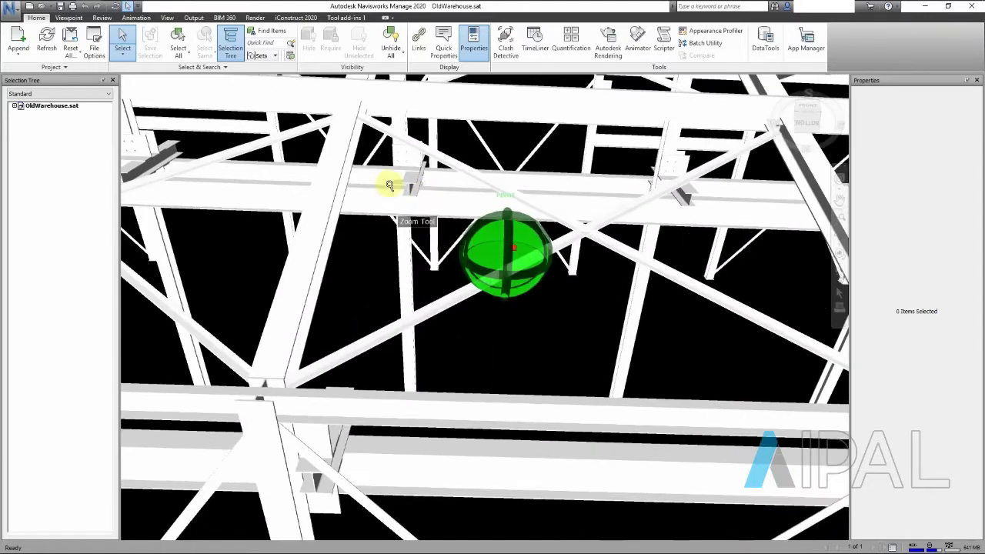
{"action": "scroll", "coordinate": [401, 158], "scroll_direction": "up", "scroll_amount": 3}
{"action": "left_click_drag", "start_coordinate": [401, 157], "coordinate": [378, 299]}
{"action": "middle_click_drag", "start_coordinate": [378, 300], "coordinate": [481, 374]}
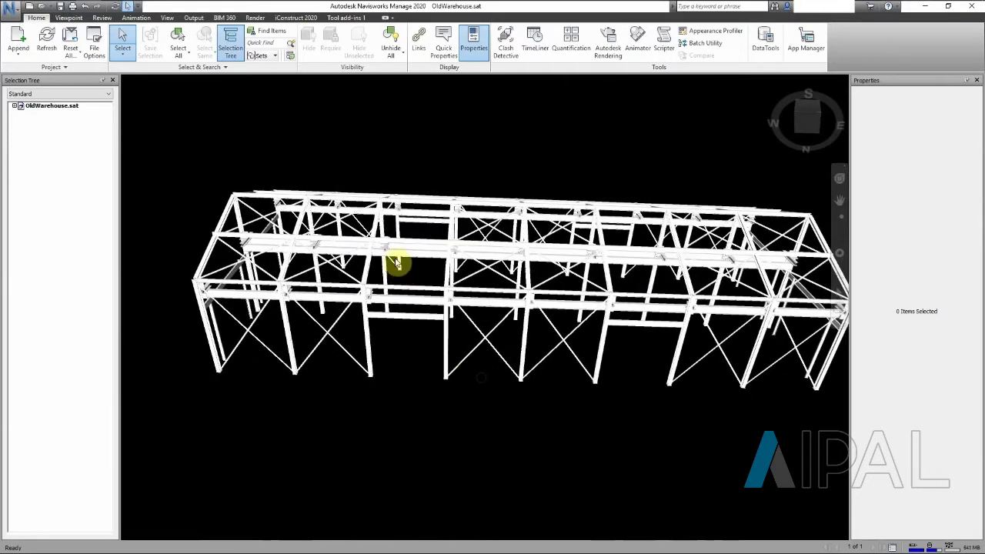
{"action": "scroll", "coordinate": [394, 254], "scroll_direction": "up", "scroll_amount": 5}
{"action": "scroll", "coordinate": [394, 251], "scroll_direction": "down", "scroll_amount": 8}
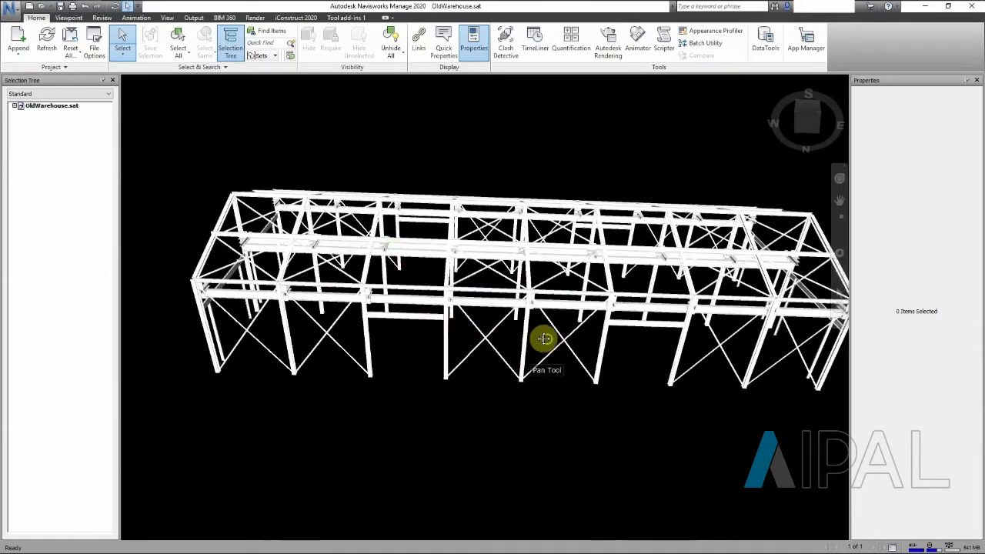
{"action": "middle_click_drag", "start_coordinate": [546, 336], "coordinate": [501, 334]}
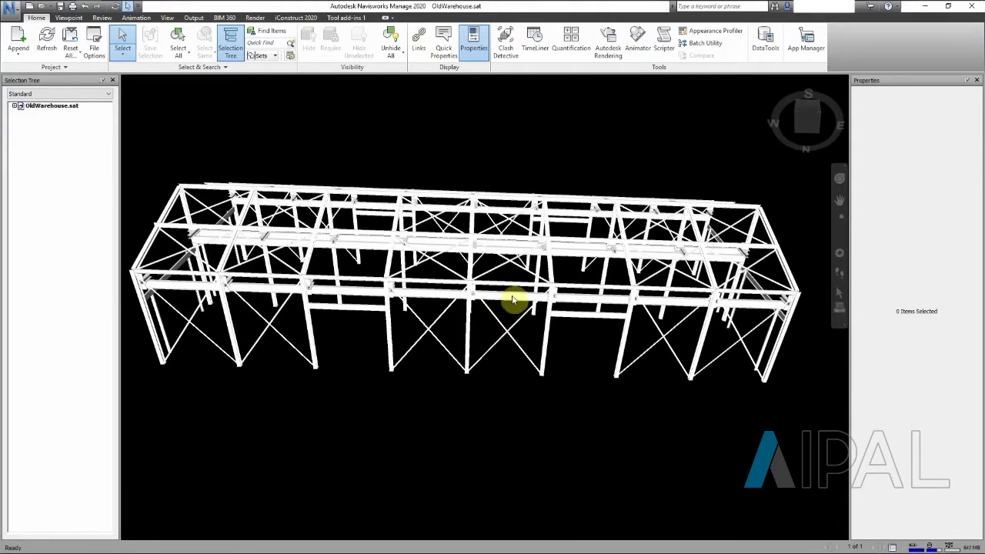
{"action": "left_click", "coordinate": [510, 299]}
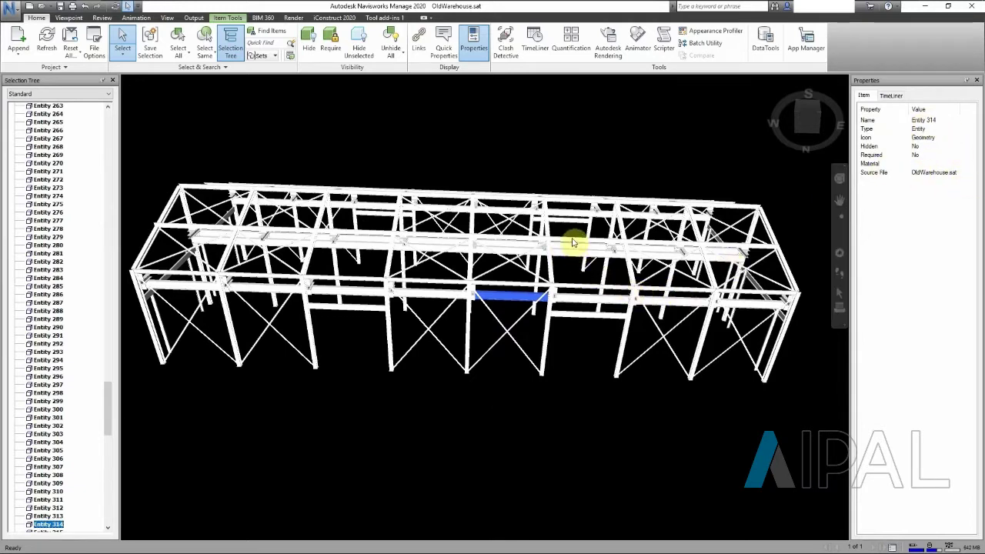
{"action": "key", "text": "Escape"}
Inspect properties of an upper beam, then Entity 1 and Entity 14 in the Selection Tree
{"action": "left_click", "coordinate": [572, 202]}
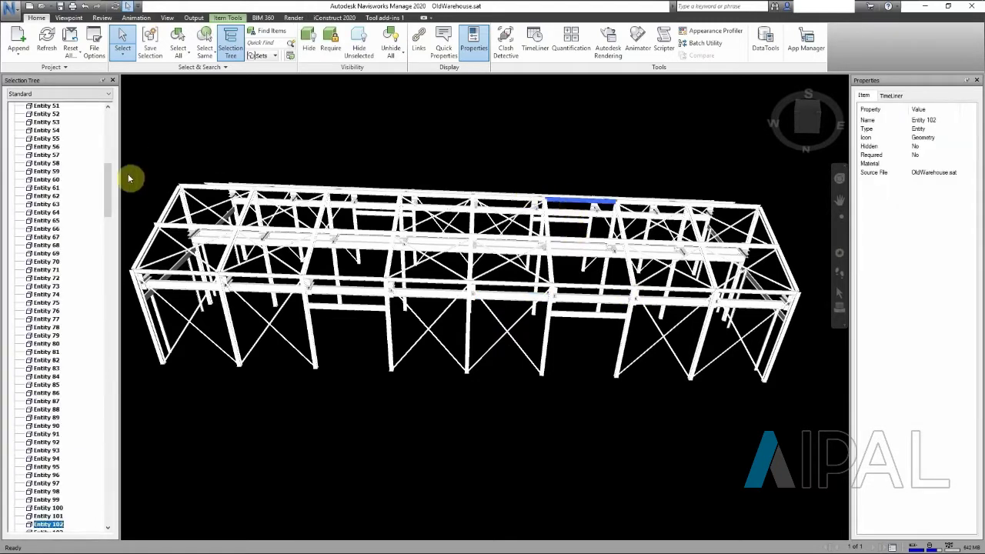
{"action": "left_click_drag", "start_coordinate": [109, 194], "coordinate": [99, 117]}
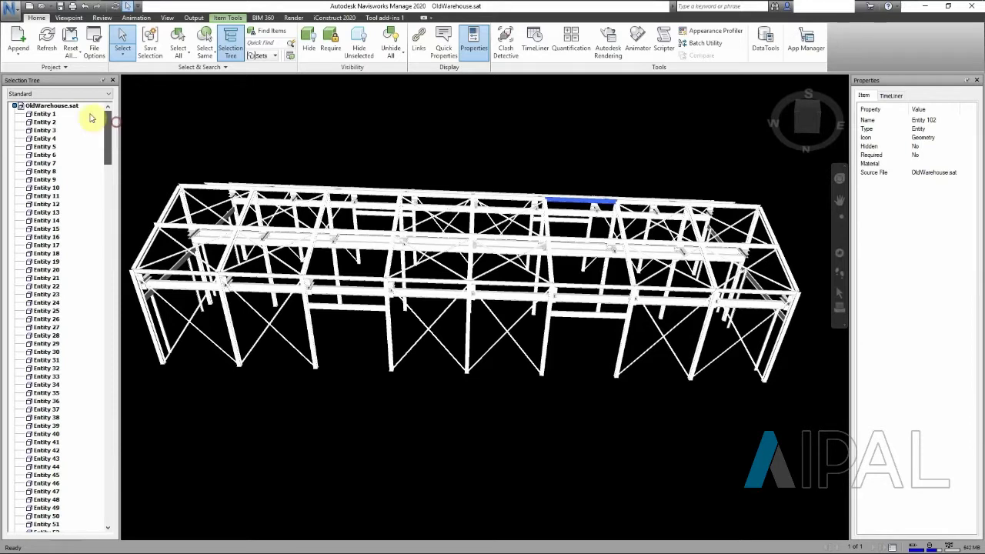
{"action": "left_click", "coordinate": [44, 114]}
{"action": "key", "text": "Escape"}
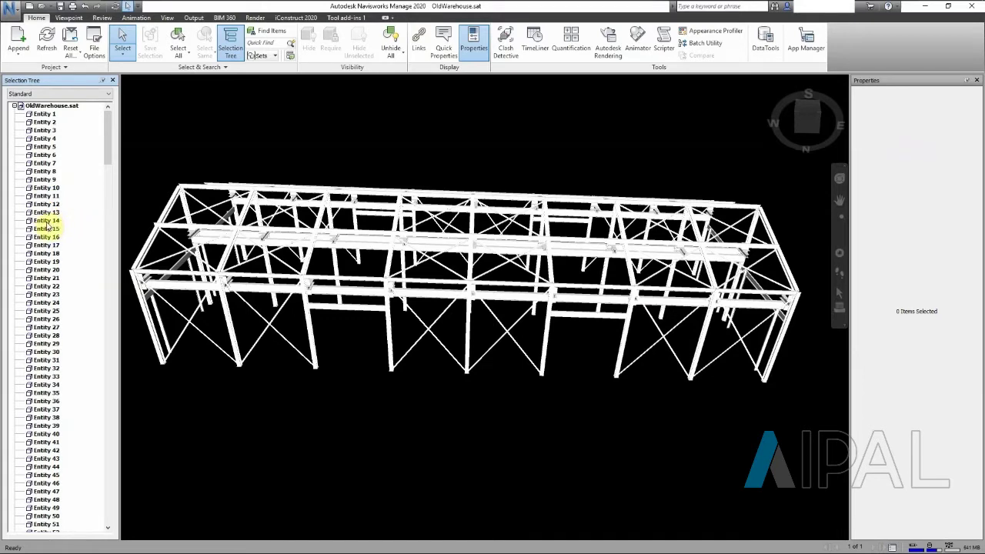
{"action": "left_click", "coordinate": [46, 221]}
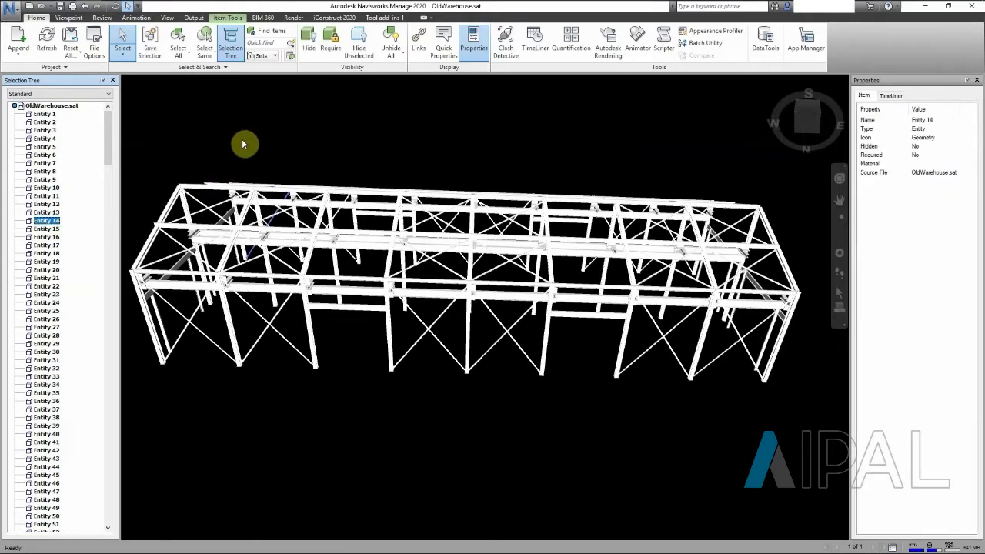
{"action": "middle_click_drag", "start_coordinate": [264, 138], "coordinate": [278, 150]}
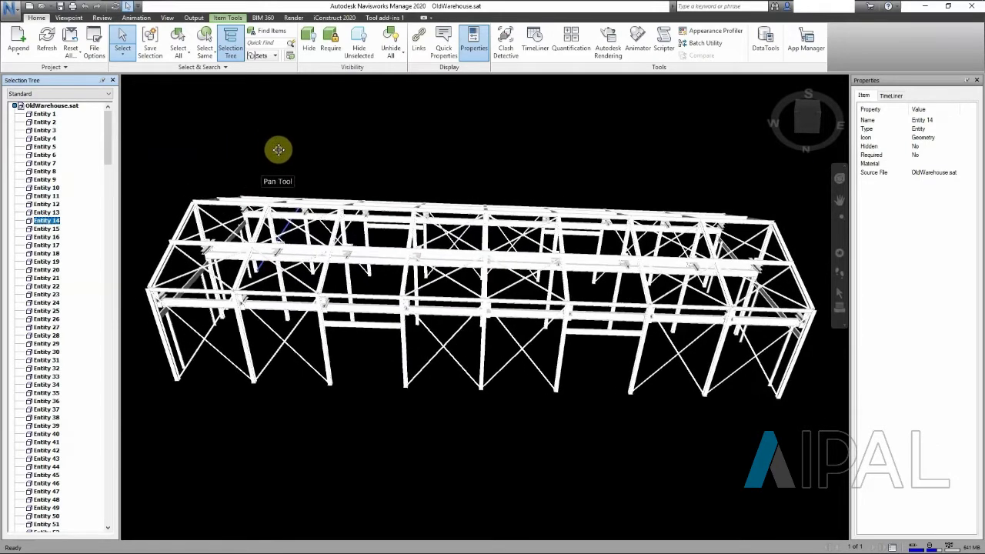
{"action": "left_click", "coordinate": [241, 137]}
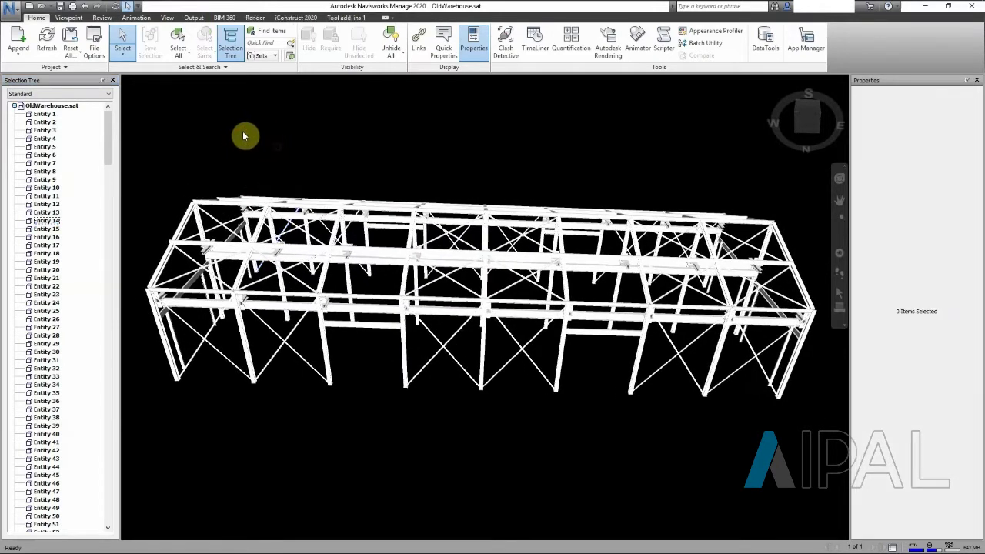
Collapse the OldWarehouse.sat tree and show the iConstruct 2020 ribbon tab
{"action": "left_click", "coordinate": [15, 105]}
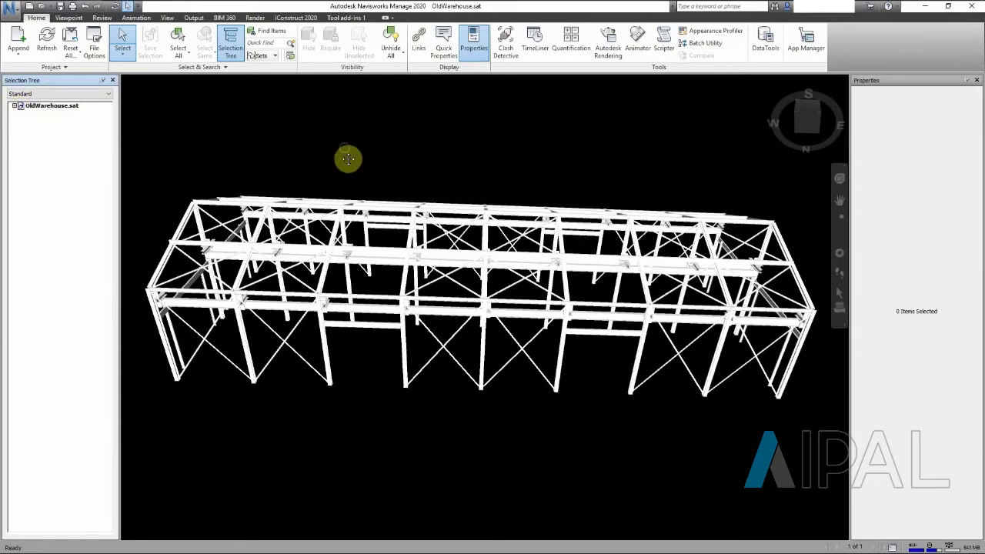
{"action": "mouse_move", "coordinate": [347, 156]}
{"action": "middle_mouse_down"}
{"action": "mouse_move", "coordinate": [345, 193]}
{"action": "mouse_move", "coordinate": [338, 141]}
{"action": "mouse_move", "coordinate": [352, 152]}
{"action": "mouse_move", "coordinate": [341, 153]}
{"action": "middle_mouse_up"}
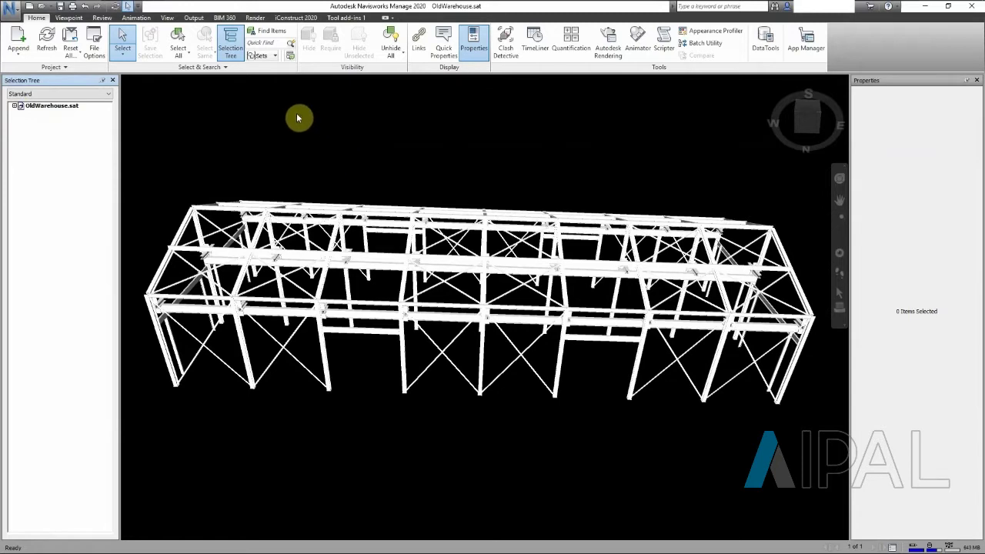
{"action": "left_click", "coordinate": [296, 16]}
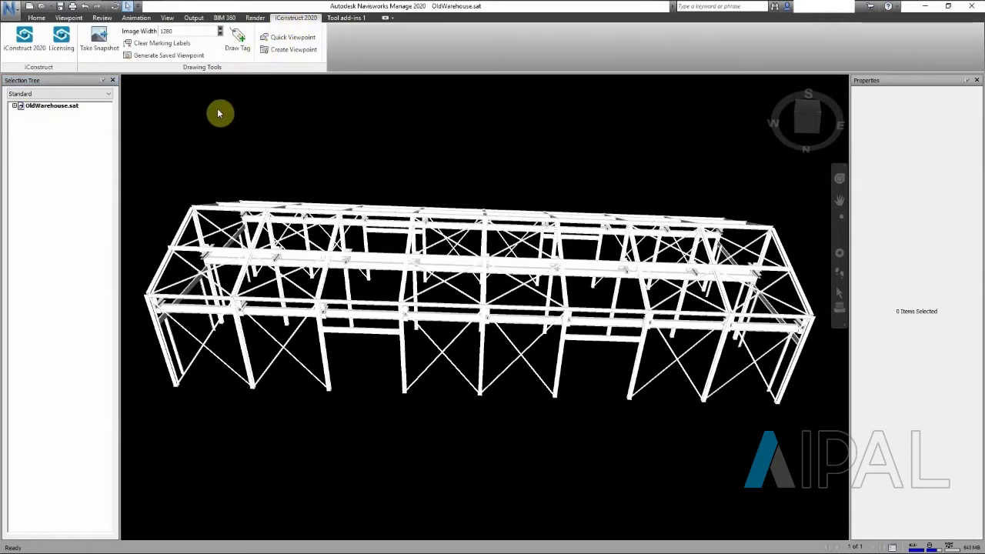
Launch Smart DWG Exporter Configuration from the iConstruct panel's General Configuration list
{"action": "left_click", "coordinate": [24, 40]}
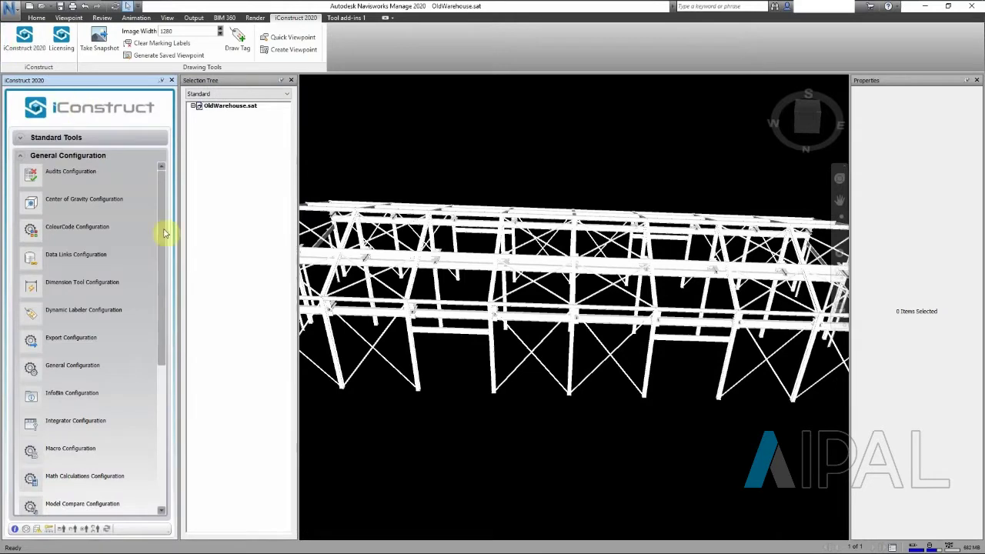
{"action": "left_click_drag", "start_coordinate": [165, 249], "coordinate": [161, 422]}
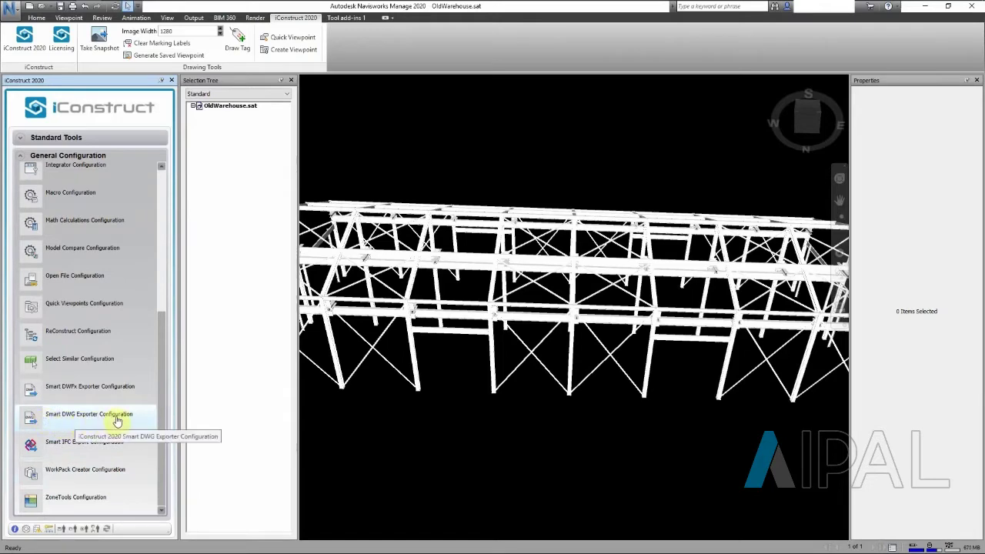
{"action": "left_click", "coordinate": [86, 418]}
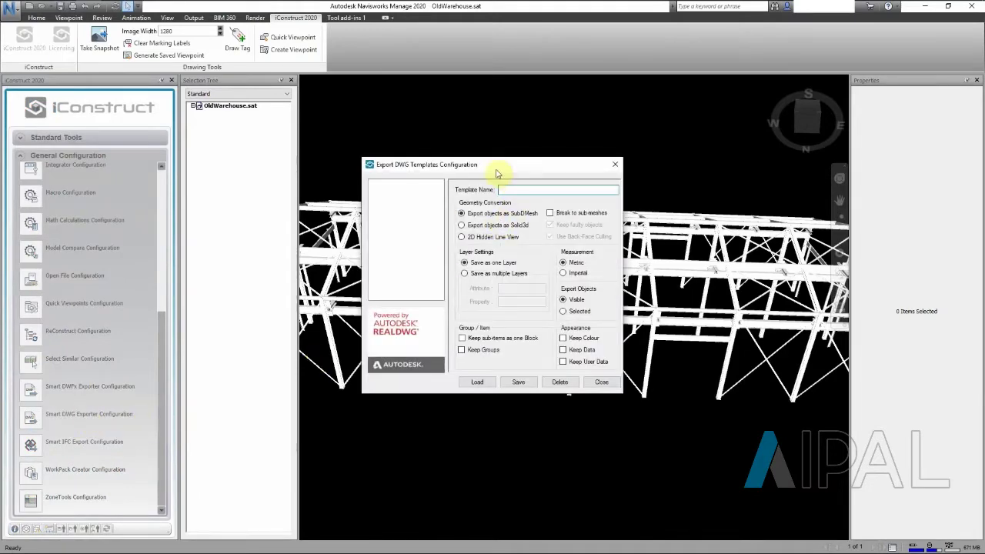
Create a template named 'export to AS' exporting objects as Solid3d, then save and load it
{"action": "left_click_drag", "start_coordinate": [496, 169], "coordinate": [474, 165]}
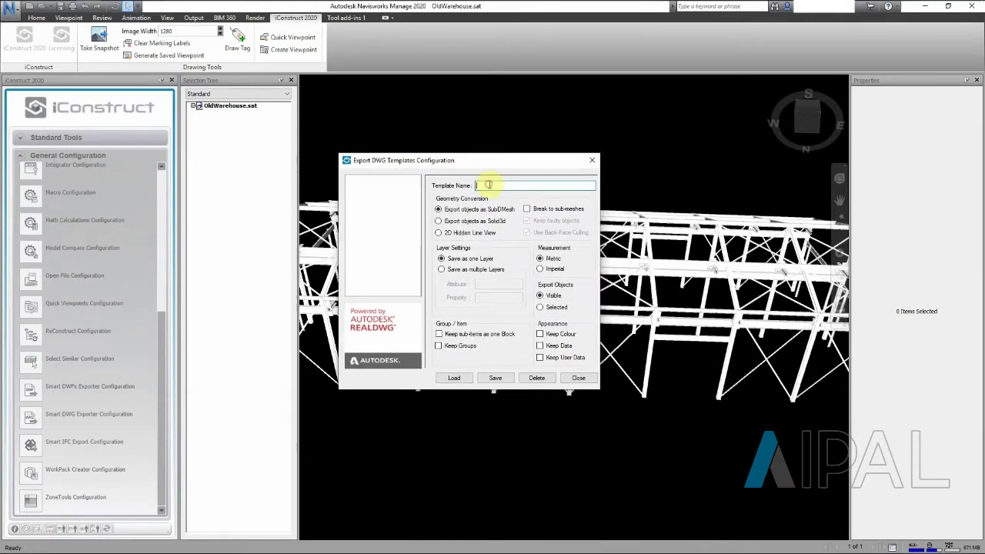
{"action": "type", "text": "export to AS"}
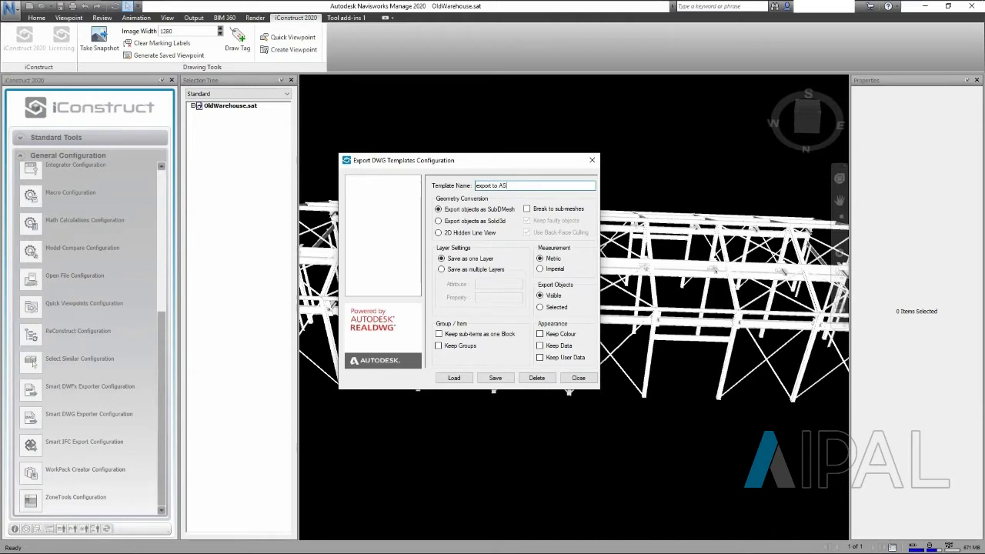
{"action": "left_click", "coordinate": [438, 221]}
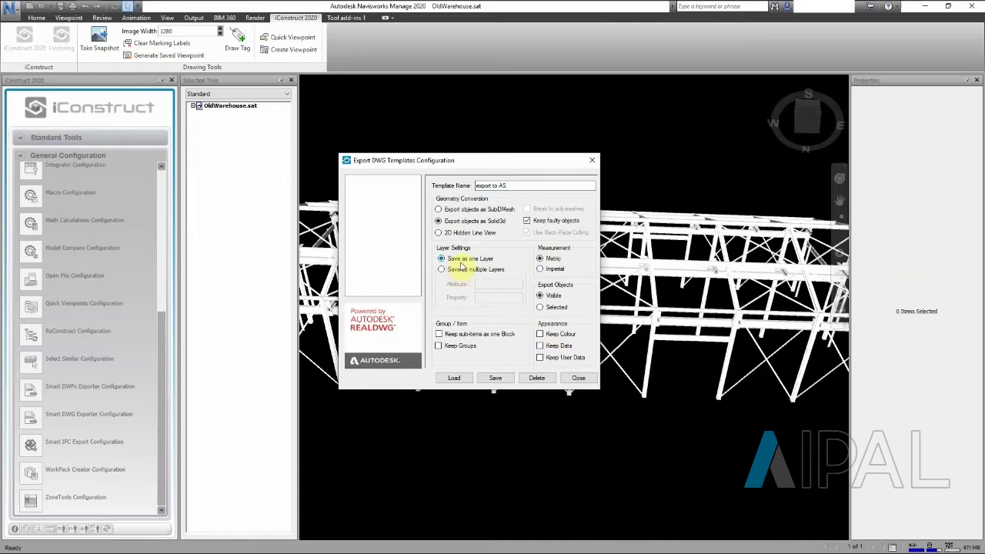
{"action": "left_click", "coordinate": [495, 378]}
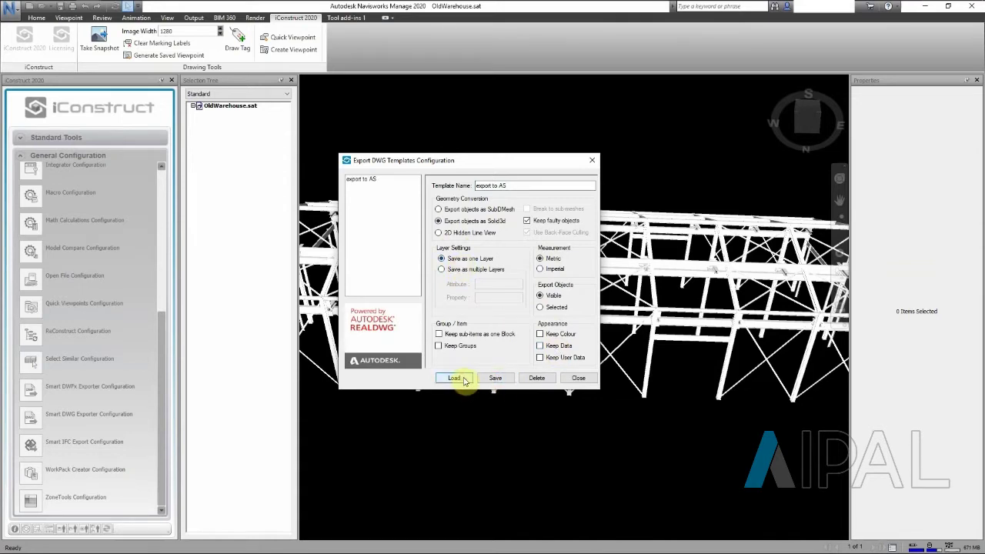
{"action": "left_click", "coordinate": [461, 379]}
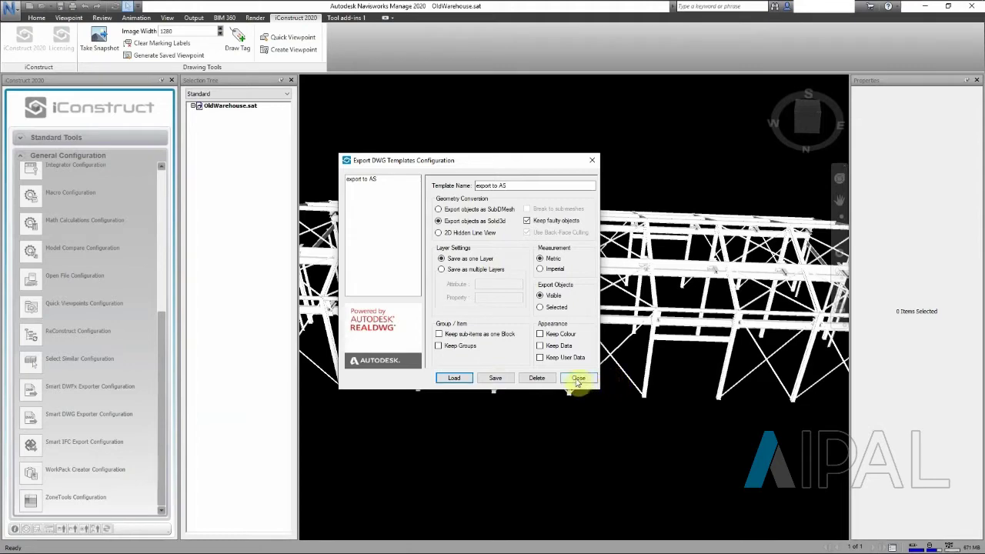
Run the 'export to AS' Smart DWG export, saving as 'export from Navisworks' on the Desktop
{"action": "left_click", "coordinate": [576, 378]}
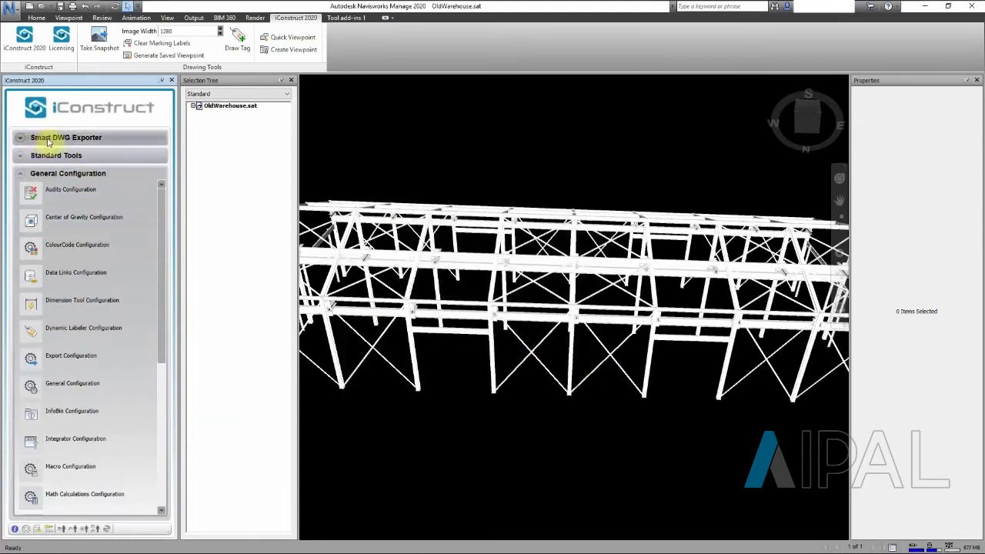
{"action": "left_click", "coordinate": [22, 139]}
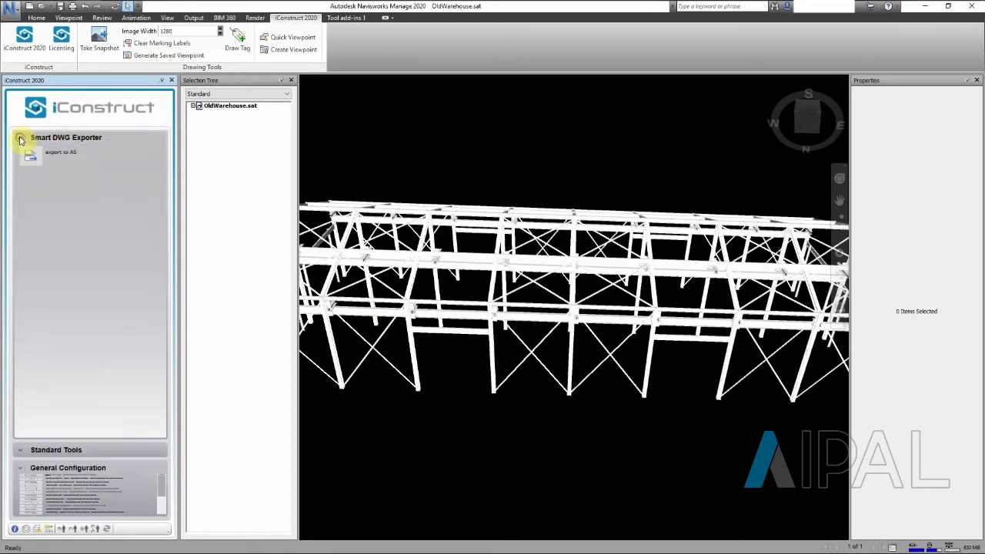
{"action": "left_click", "coordinate": [62, 159]}
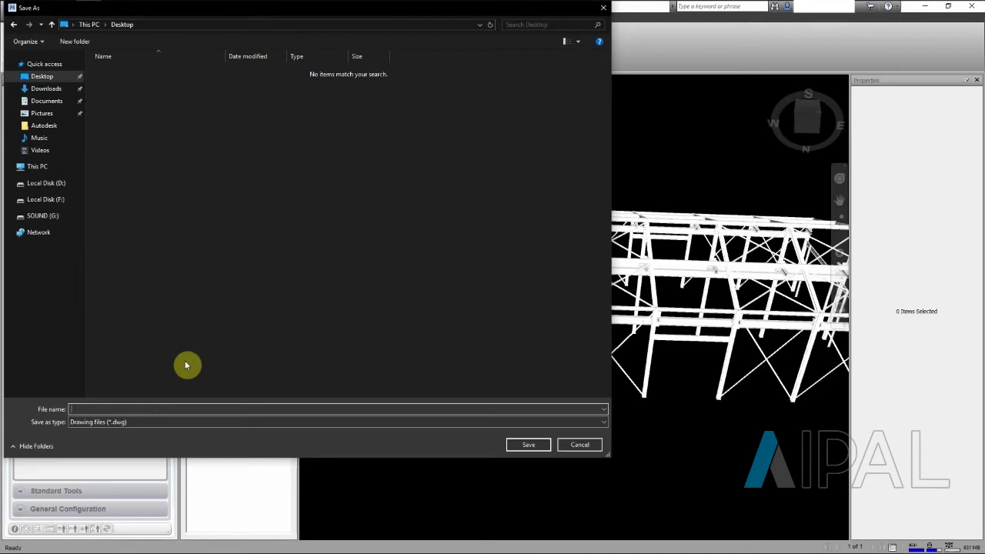
{"action": "type", "text": "export from Navisworks"}
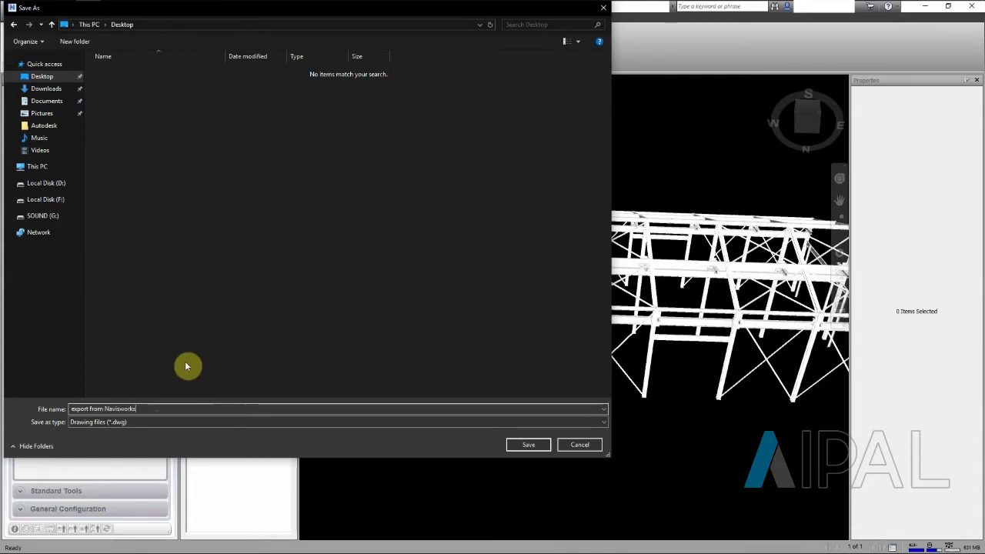
{"action": "left_click", "coordinate": [528, 445]}
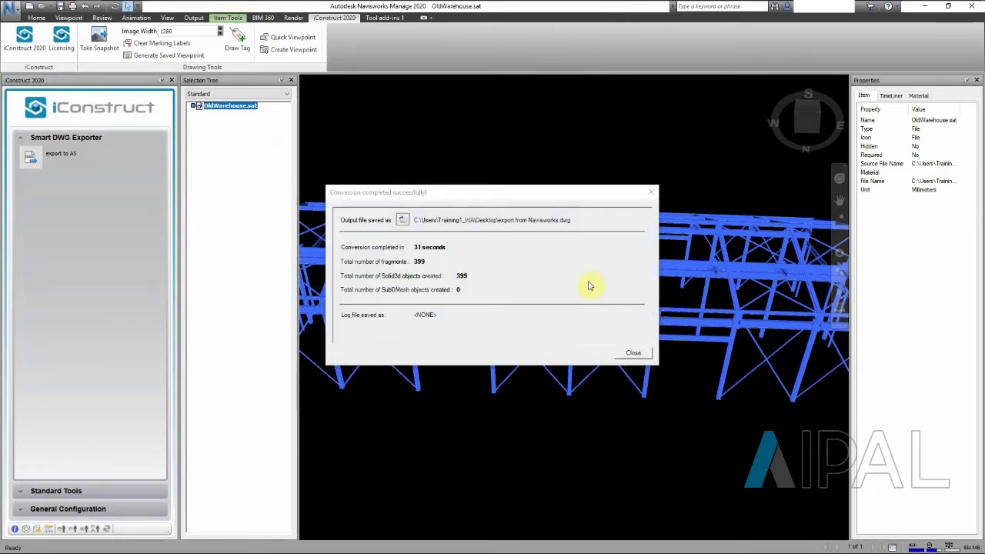
Close the 'Conversion completed successfully' summary dialog
{"action": "left_click", "coordinate": [653, 193]}
{"action": "left_click", "coordinate": [639, 175]}
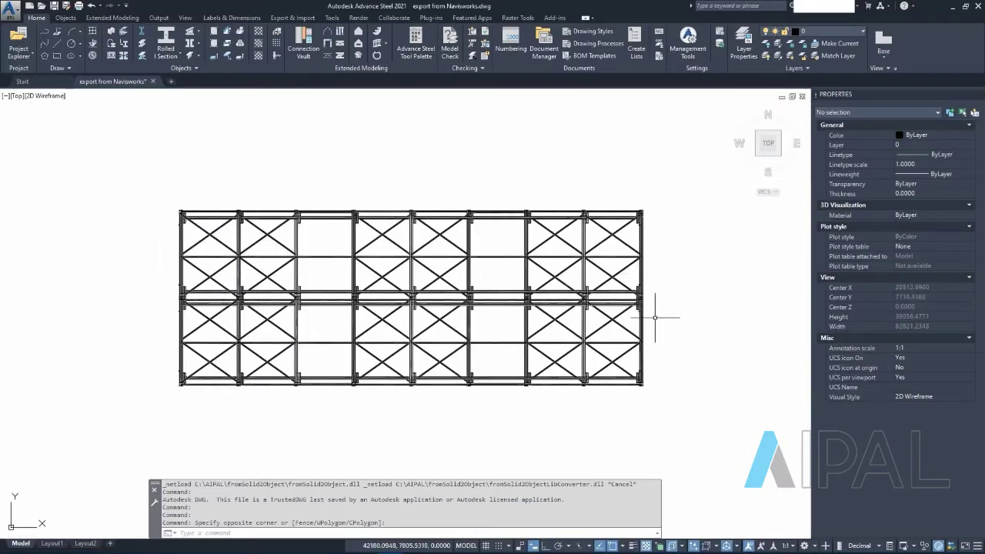
Orbit the frame into 3-D and check a diagonal brace and long beam read as 3D Solid
{"action": "middle_click_drag", "start_coordinate": [634, 369], "coordinate": [615, 370]}
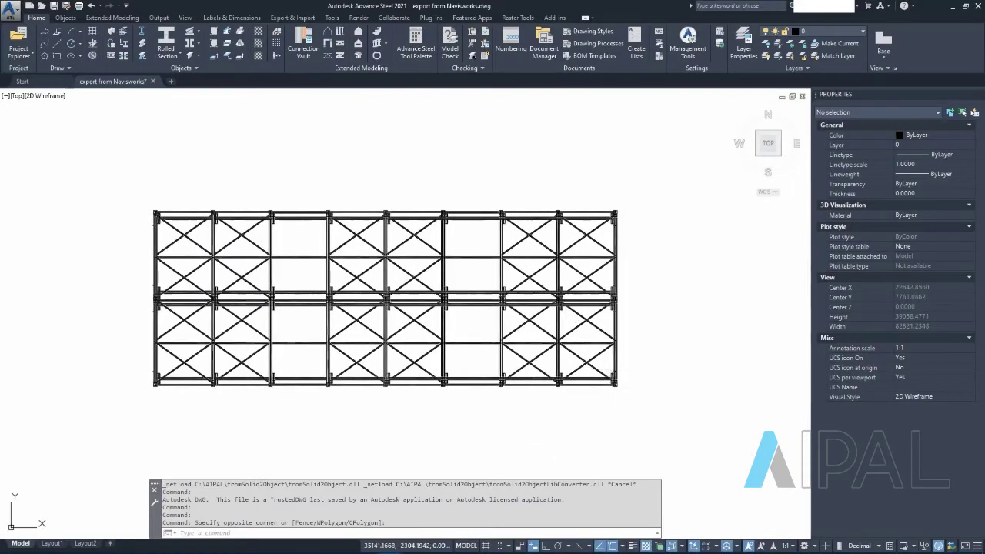
{"action": "middle_click_drag", "start_coordinate": [512, 406], "coordinate": [407, 334], "text": "shift"}
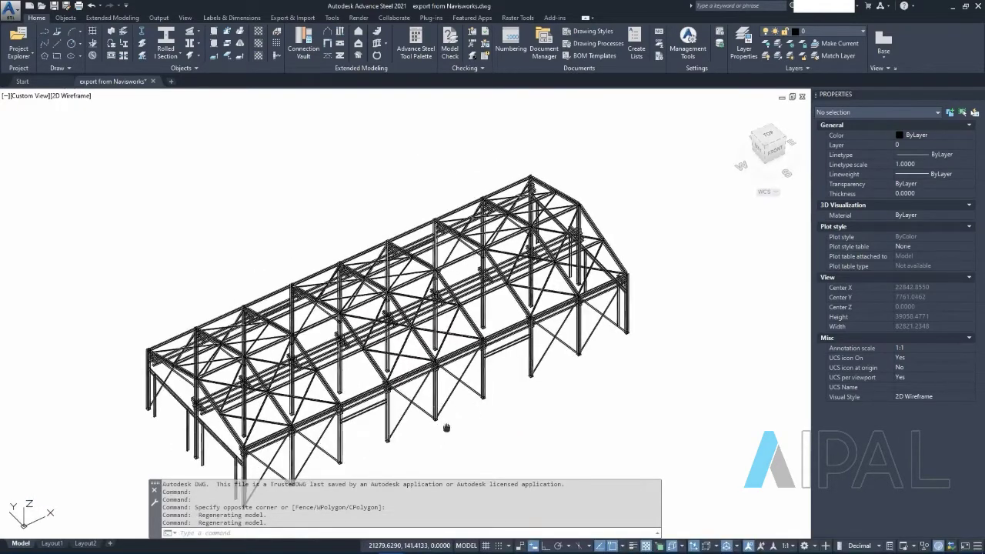
{"action": "middle_click_drag", "start_coordinate": [446, 429], "coordinate": [459, 389]}
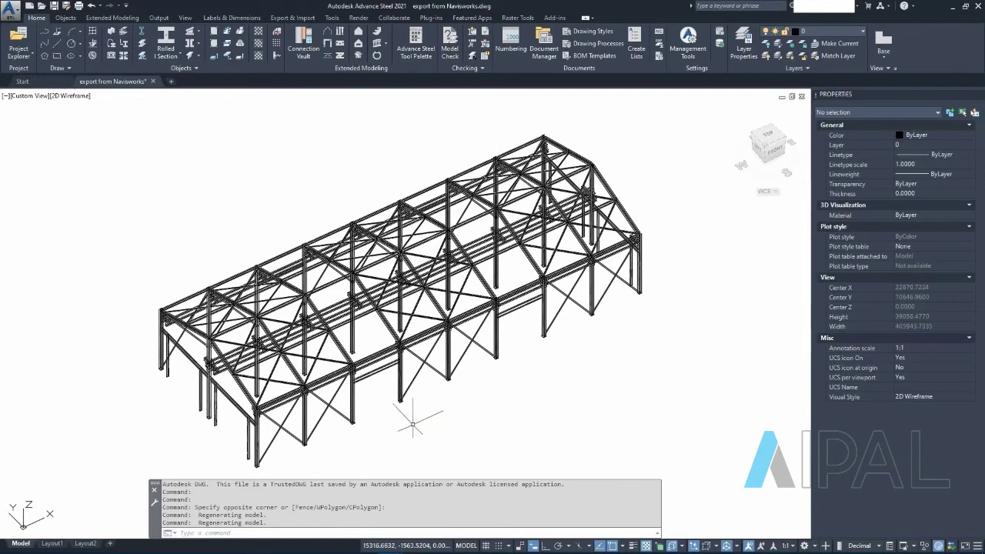
{"action": "scroll", "coordinate": [404, 404], "scroll_direction": "up", "scroll_amount": 6}
{"action": "scroll", "coordinate": [394, 368], "scroll_direction": "up", "scroll_amount": 3}
{"action": "left_click", "coordinate": [448, 344]}
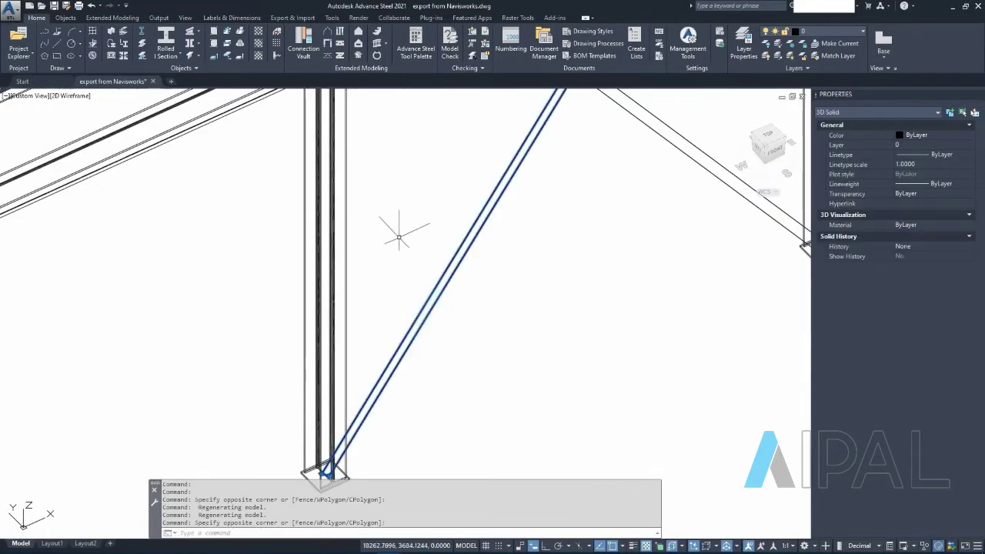
{"action": "scroll", "coordinate": [399, 237], "scroll_direction": "down", "scroll_amount": 5}
{"action": "scroll", "coordinate": [404, 285], "scroll_direction": "up", "scroll_amount": 5}
{"action": "left_click", "coordinate": [339, 262]}
{"action": "scroll", "coordinate": [319, 352], "scroll_direction": "down", "scroll_amount": 8}
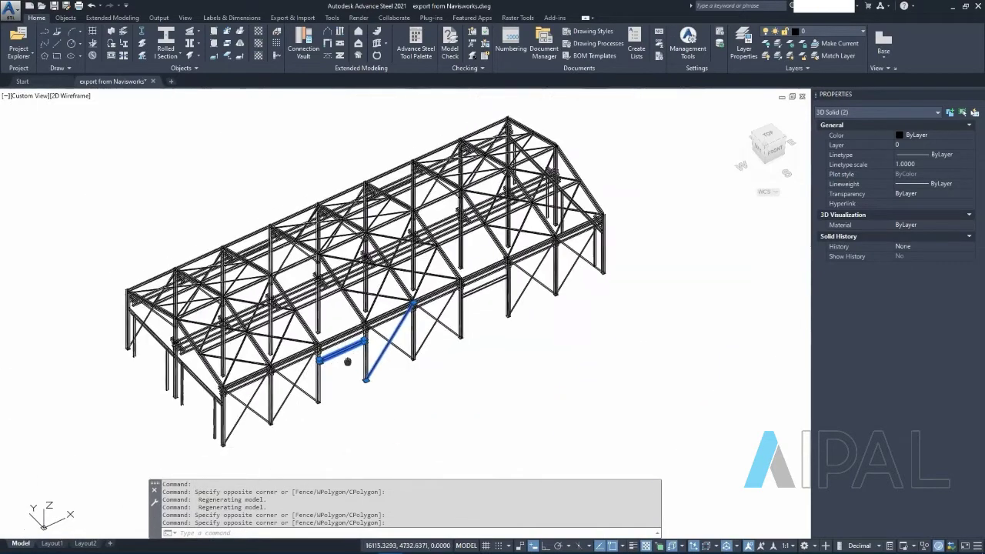
{"action": "middle_click_drag", "start_coordinate": [347, 362], "coordinate": [387, 384]}
{"action": "key", "text": "Escape"}
Zoom in on a diagonal member, confirm it is a 3D Solid, and clear the selection
{"action": "scroll", "coordinate": [230, 400], "scroll_direction": "up", "scroll_amount": 8}
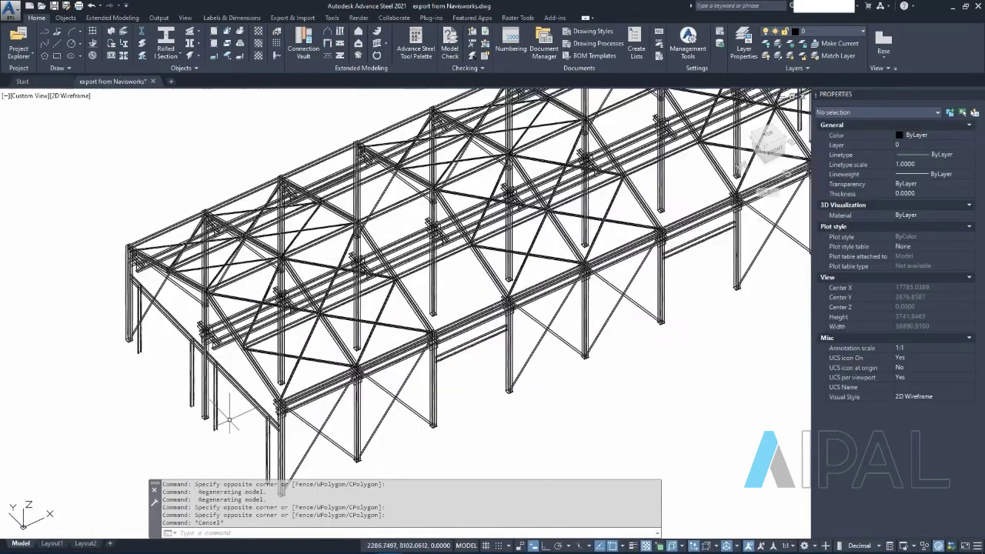
{"action": "middle_click_drag", "start_coordinate": [246, 370], "coordinate": [247, 360]}
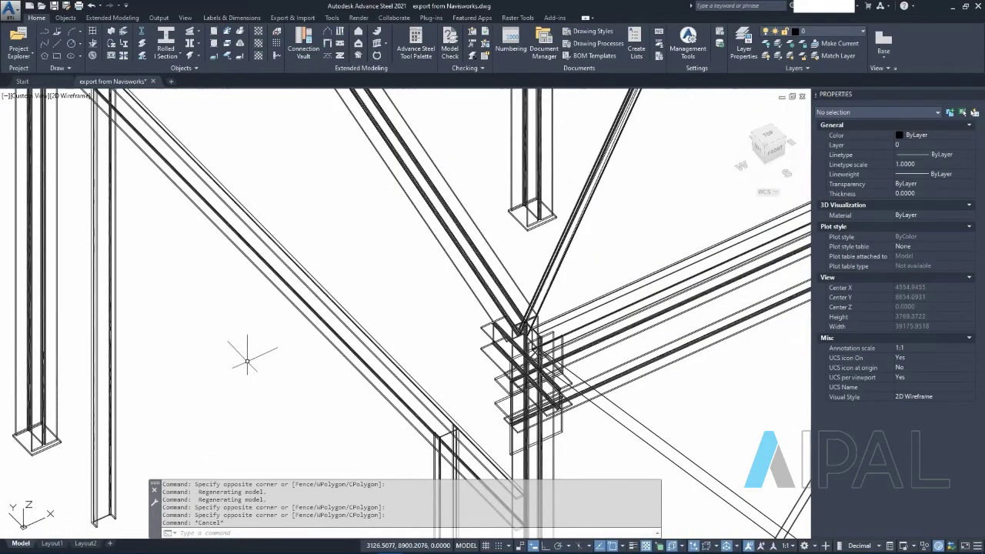
{"action": "scroll", "coordinate": [259, 349], "scroll_direction": "up", "scroll_amount": 3}
{"action": "left_click", "coordinate": [267, 313]}
{"action": "left_click", "coordinate": [231, 206]}
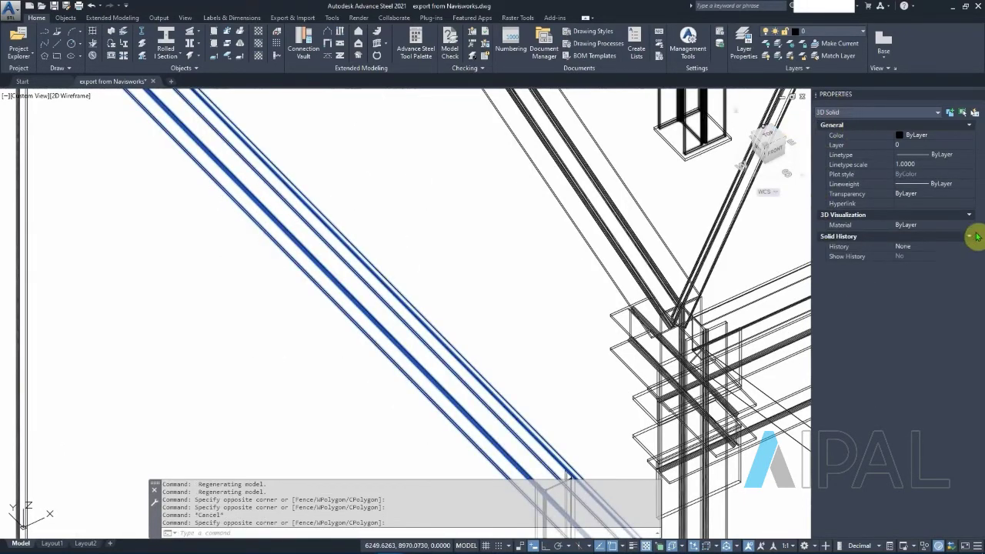
{"action": "scroll", "coordinate": [451, 242], "scroll_direction": "down", "scroll_amount": 6}
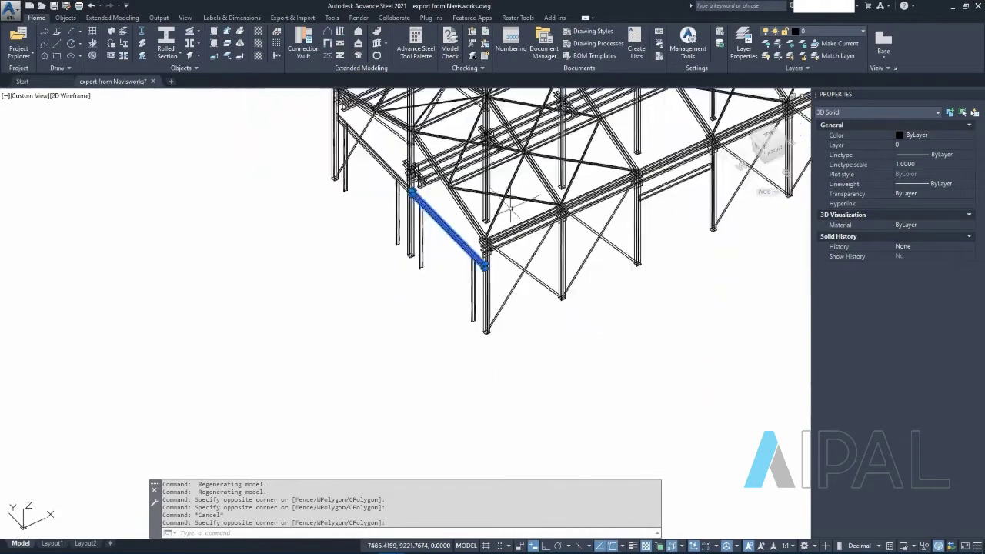
{"action": "scroll", "coordinate": [543, 360], "scroll_direction": "down", "scroll_amount": 3}
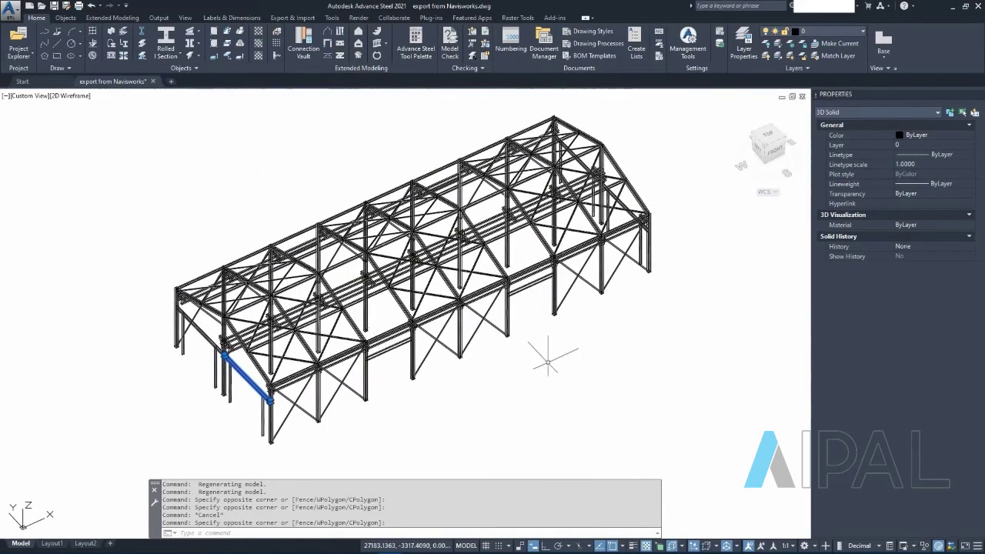
{"action": "key", "text": "Escape"}
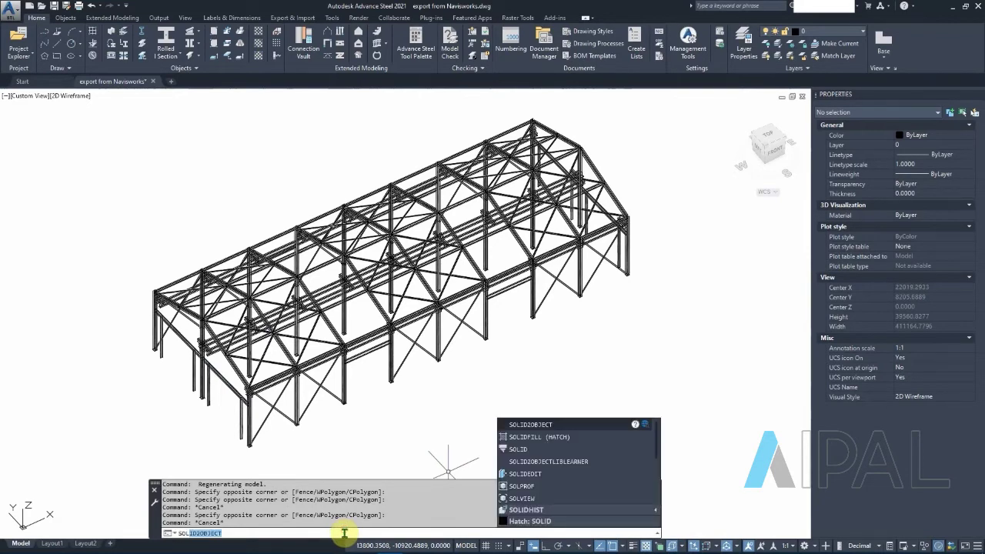
Start SOLID2OBJECT and pick default.csv as the mapping file through the F file option
{"action": "left_click", "coordinate": [543, 426]}
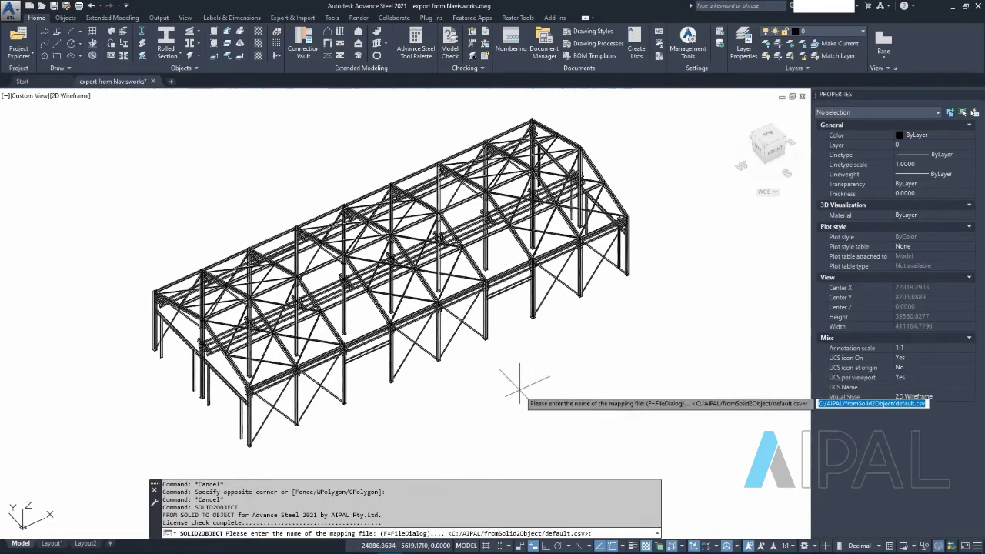
{"action": "type", "text": "f"}
{"action": "key", "text": "Return"}
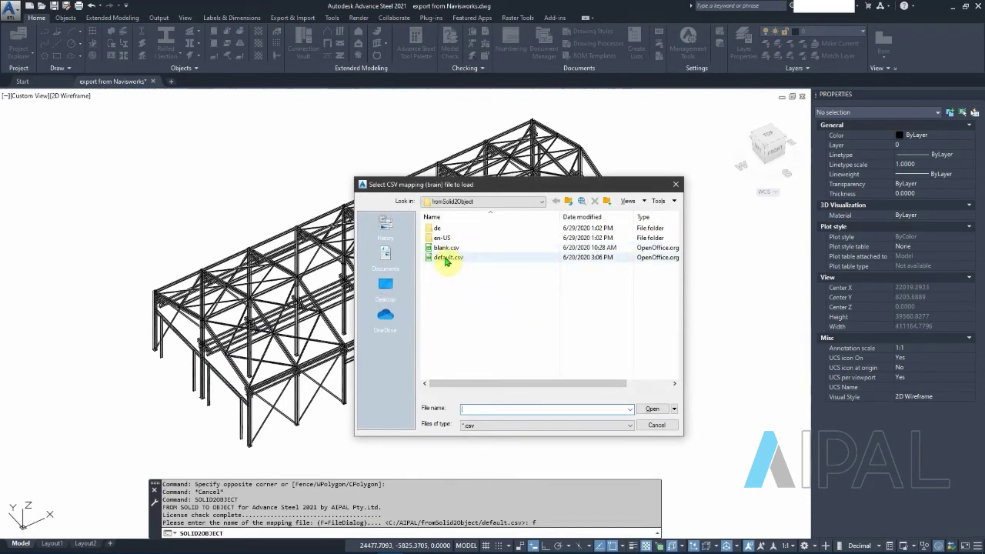
{"action": "left_click", "coordinate": [446, 259]}
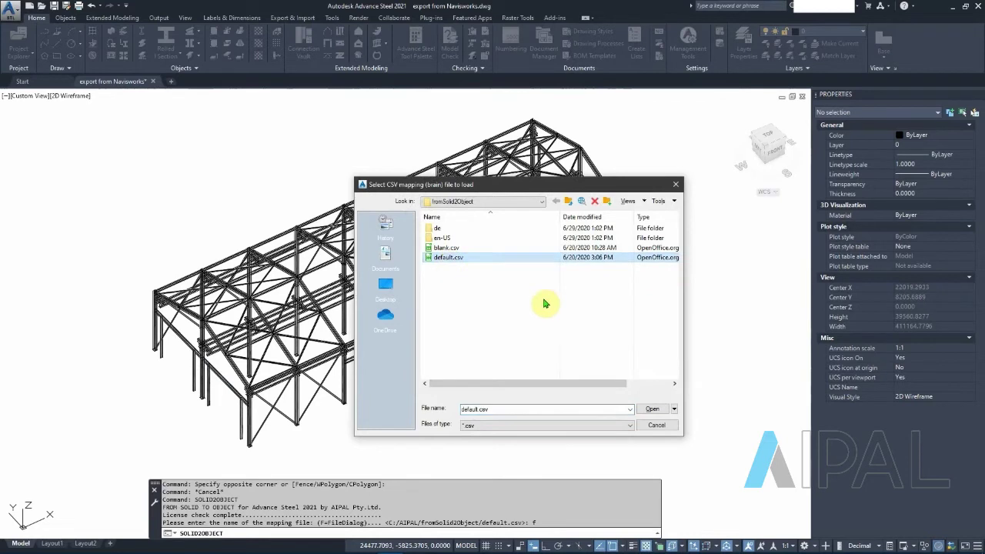
{"action": "left_click", "coordinate": [653, 411]}
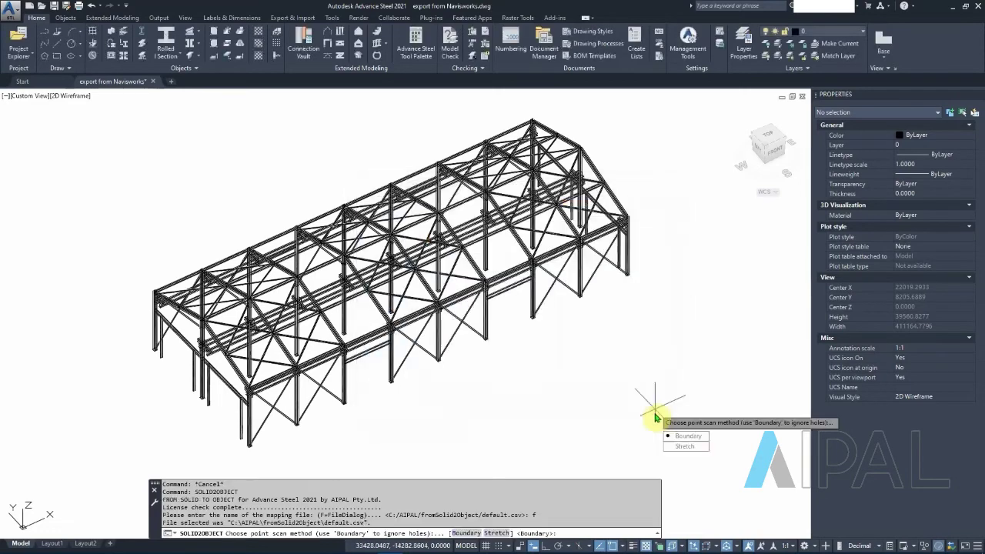
Choose Boundary scanning, enter 10% tolerance, and accept ratio 3.0 and 20 plate thickness
{"action": "left_click", "coordinate": [689, 436]}
{"action": "middle_click_drag", "start_coordinate": [577, 392], "coordinate": [564, 383]}
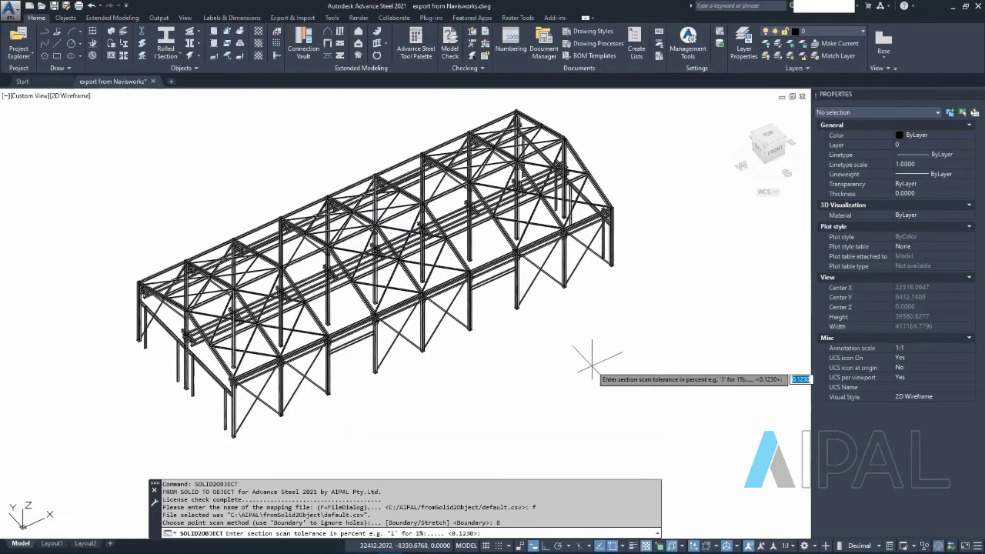
{"action": "type", "text": "10"}
{"action": "key", "text": "Return"}
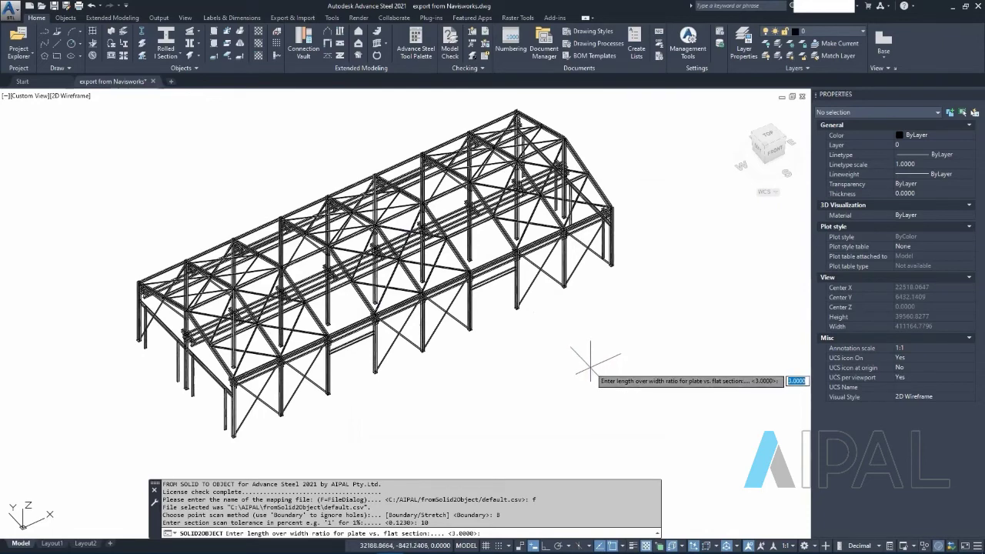
{"action": "key", "text": "Return"}
{"action": "key", "text": "Return"}
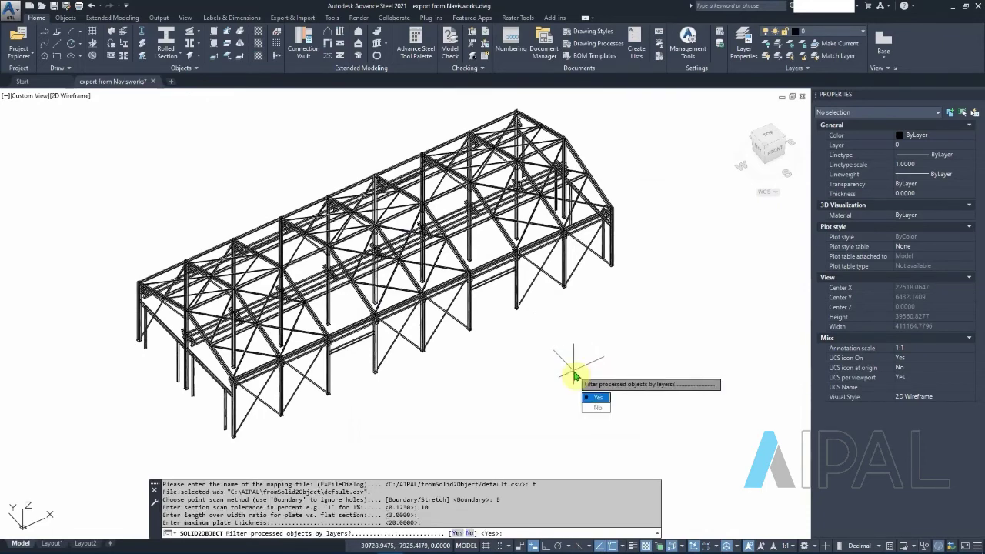
{"action": "key", "text": "Return"}
Filter by layers, window-select the whole frame, run the conversion, and orbit to review it
{"action": "left_click", "coordinate": [679, 450]}
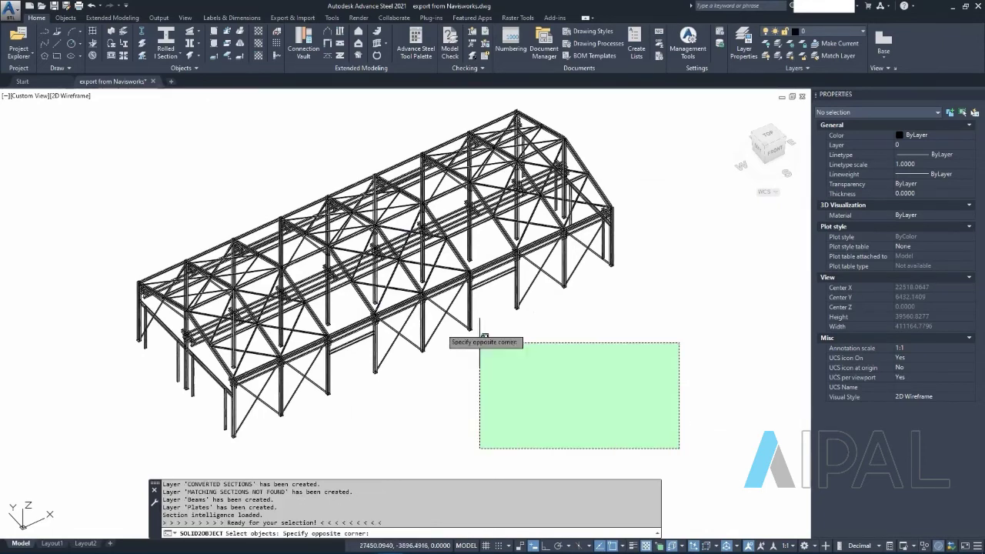
{"action": "left_click", "coordinate": [96, 114]}
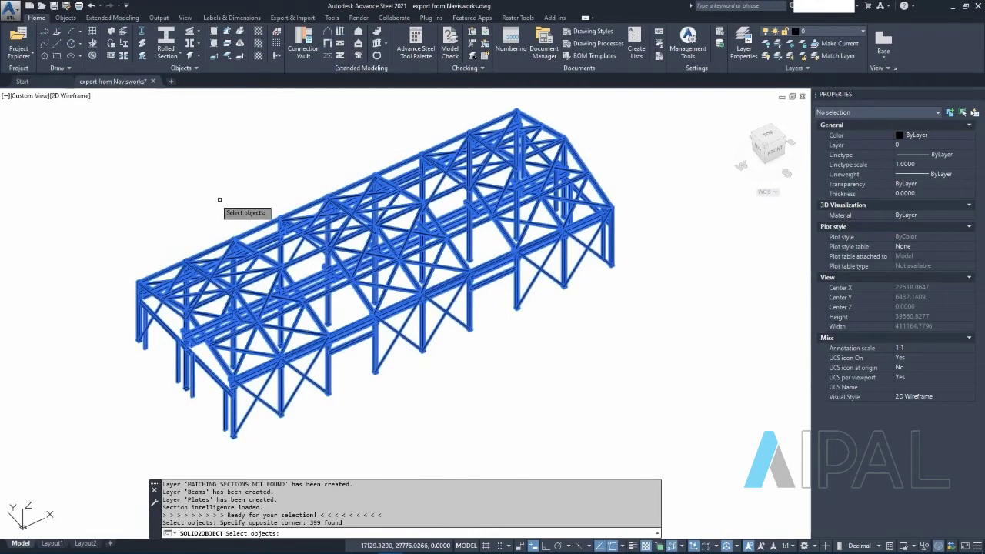
{"action": "middle_click_drag", "start_coordinate": [196, 192], "coordinate": [212, 196]}
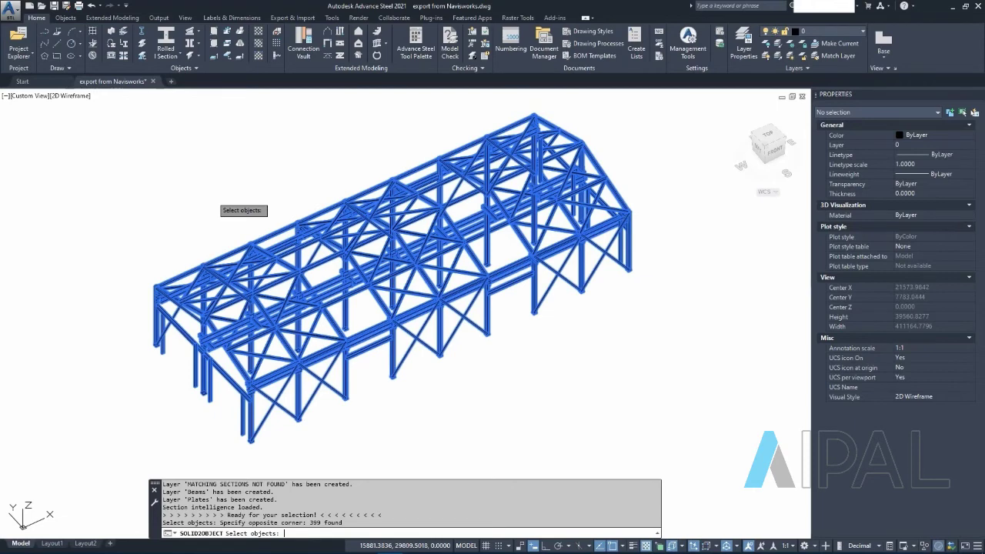
{"action": "key", "text": "Return"}
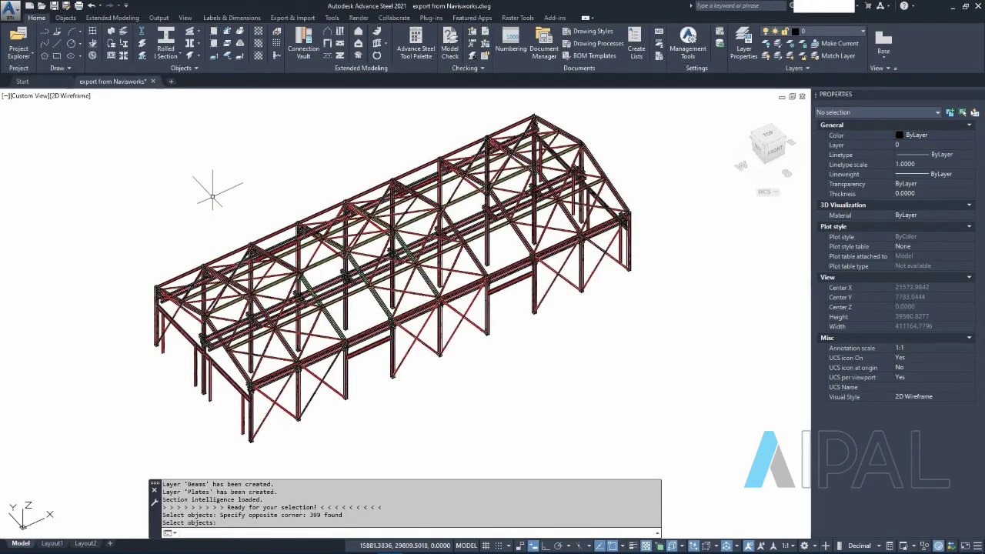
{"action": "middle_click_drag", "start_coordinate": [300, 431], "coordinate": [331, 394]}
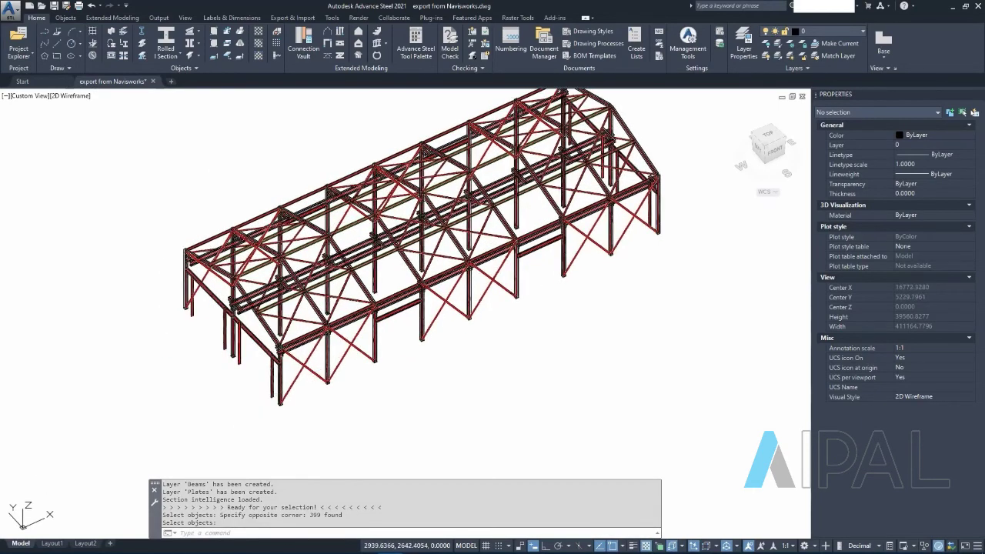
{"action": "middle_click_drag", "start_coordinate": [308, 362], "coordinate": [303, 356], "text": "shift"}
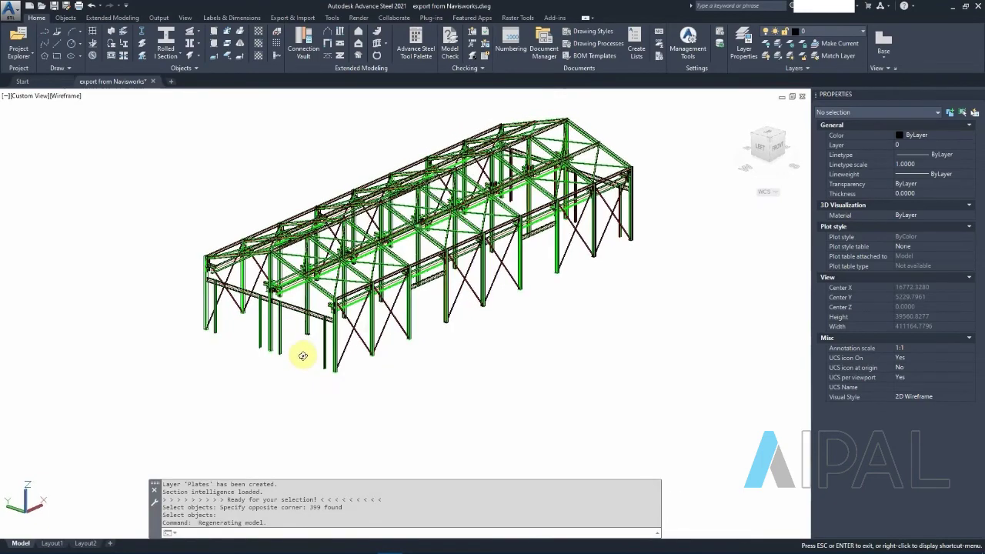
Zoom to the long beam and select it, showing a 380 PFC profile in 300+ material
{"action": "scroll", "coordinate": [297, 337], "scroll_direction": "up", "scroll_amount": 10}
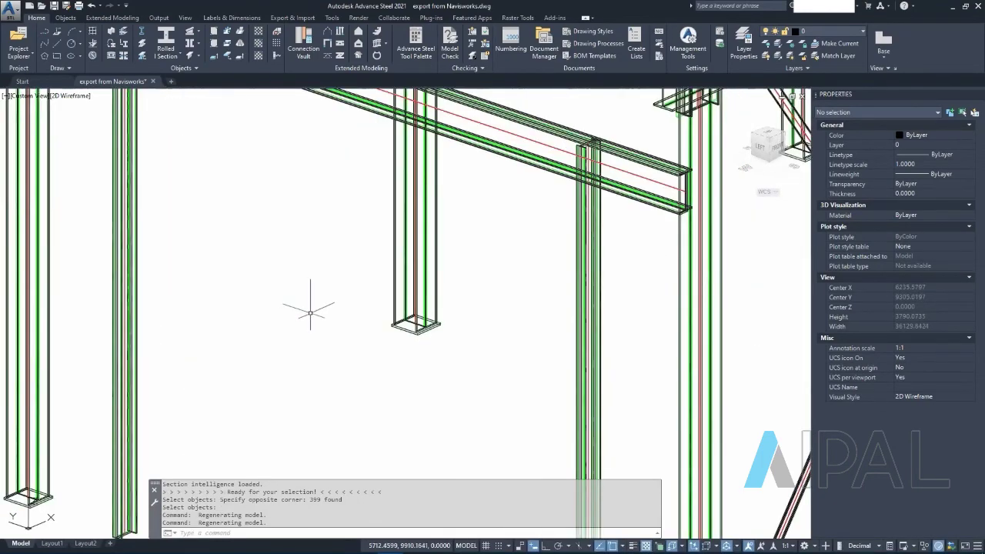
{"action": "middle_click_drag", "start_coordinate": [310, 312], "coordinate": [307, 439]}
{"action": "middle_click_drag", "start_coordinate": [314, 321], "coordinate": [282, 330]}
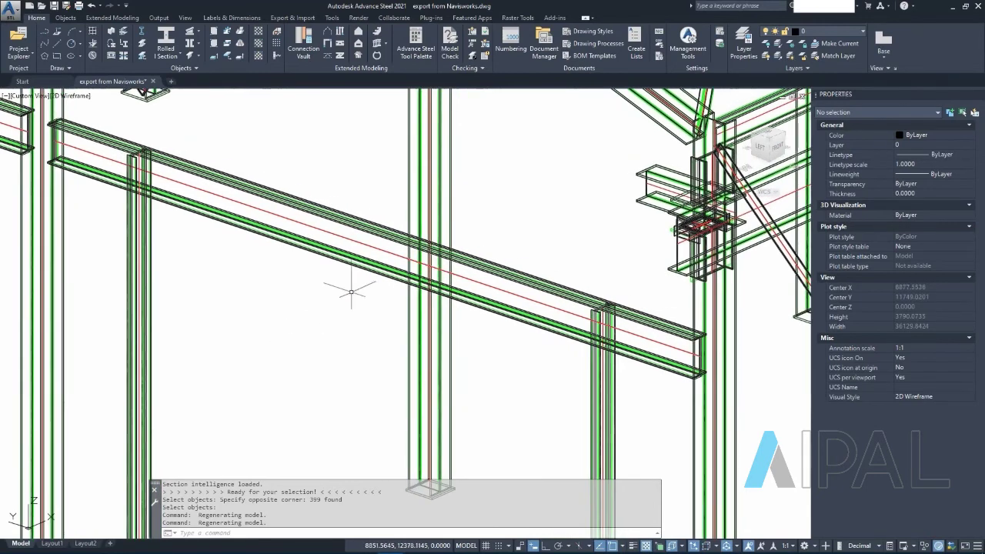
{"action": "left_click", "coordinate": [354, 257]}
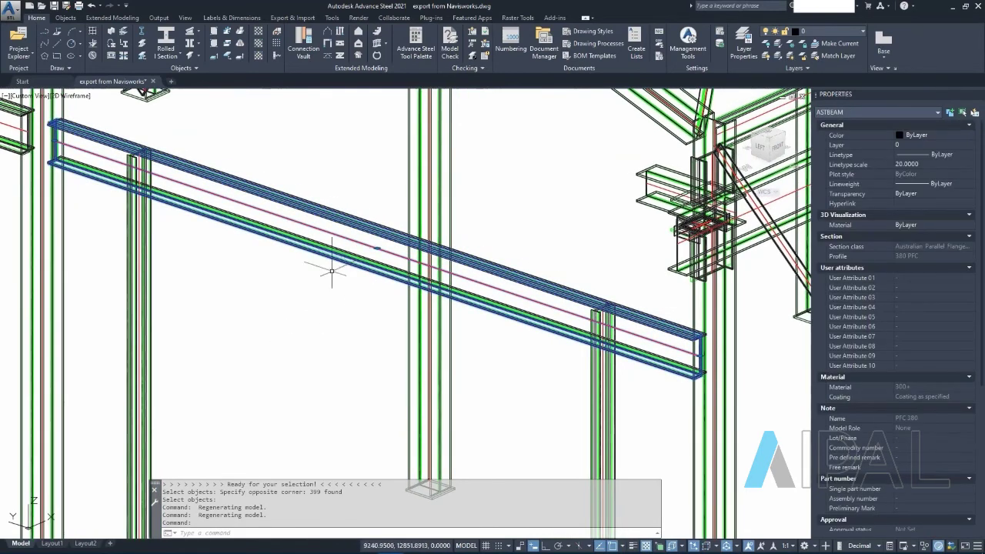